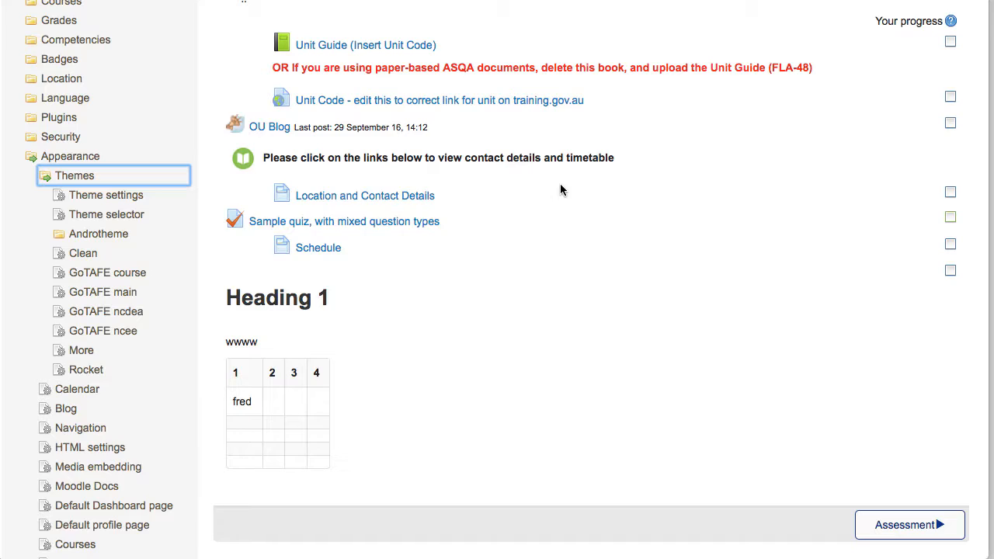
{"action": "scroll", "coordinate": [561, 190], "scroll_direction": "up", "scroll_amount": 15}
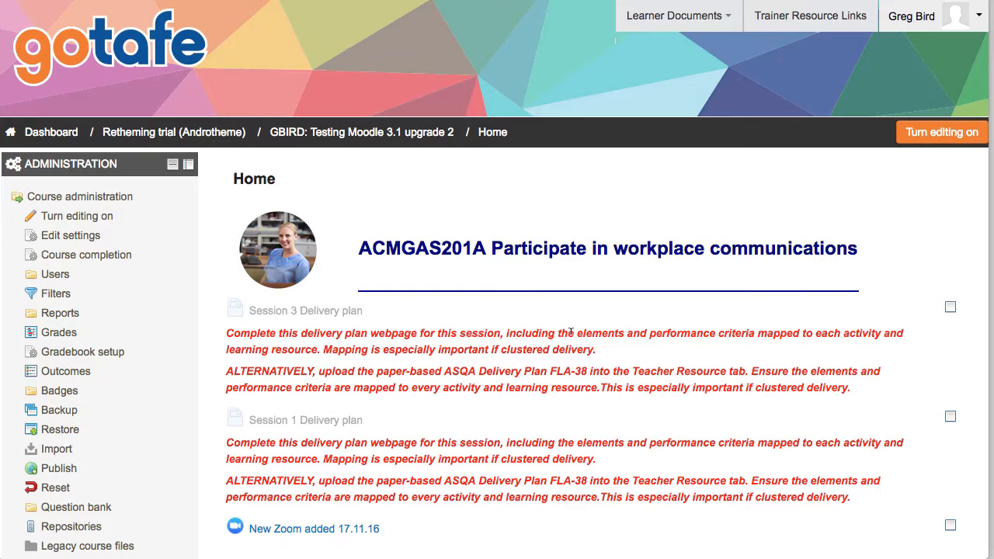
{"action": "scroll", "coordinate": [570, 334], "scroll_direction": "down", "scroll_amount": 10}
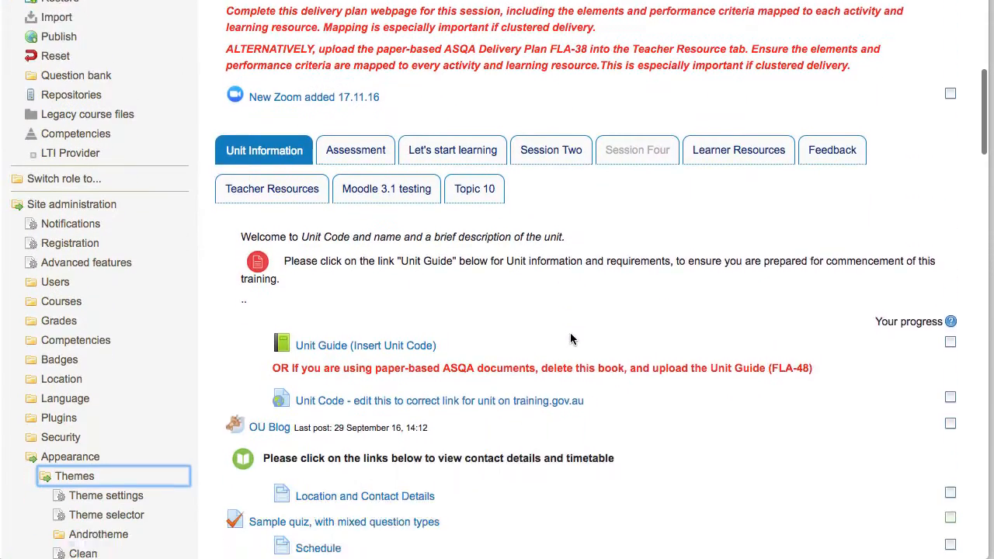
{"action": "scroll", "coordinate": [570, 340], "scroll_direction": "down", "scroll_amount": 1}
{"action": "scroll", "coordinate": [571, 340], "scroll_direction": "up", "scroll_amount": 10}
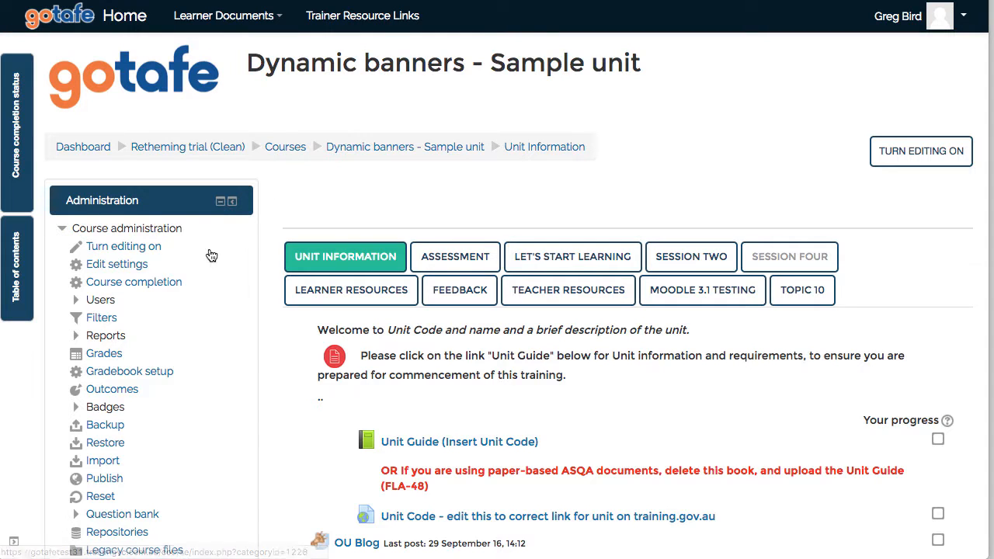
Move the course to the category Retheming trial (Clean) / NCEE in its settings, then save and display it
{"action": "left_click", "coordinate": [116, 265]}
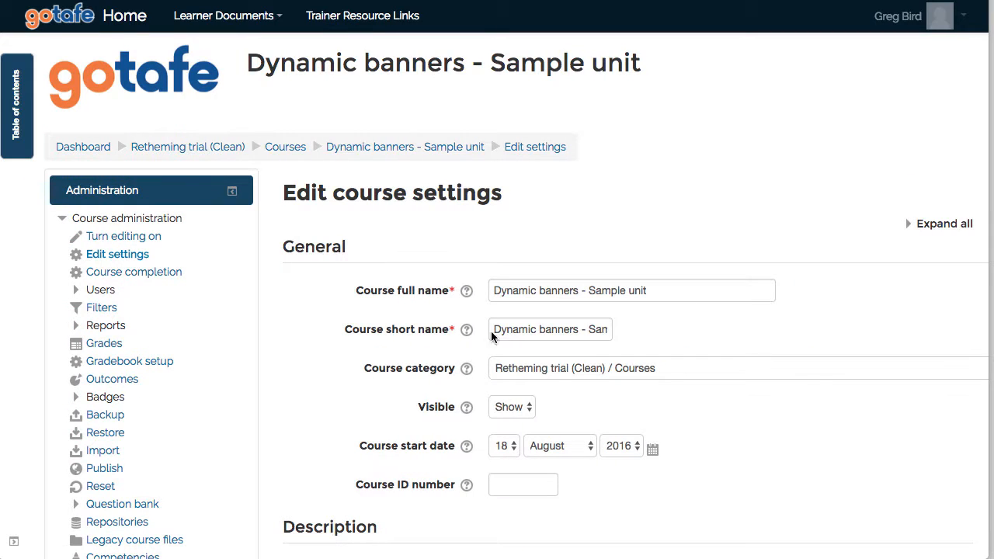
{"action": "left_click", "coordinate": [659, 373]}
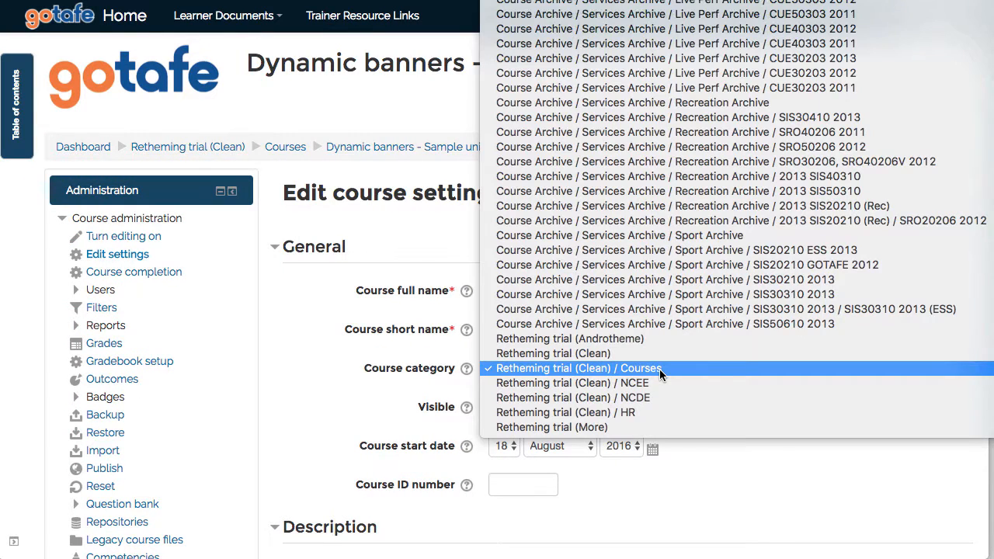
{"action": "left_click", "coordinate": [641, 384]}
{"action": "scroll", "coordinate": [642, 384], "scroll_direction": "down", "scroll_amount": 15}
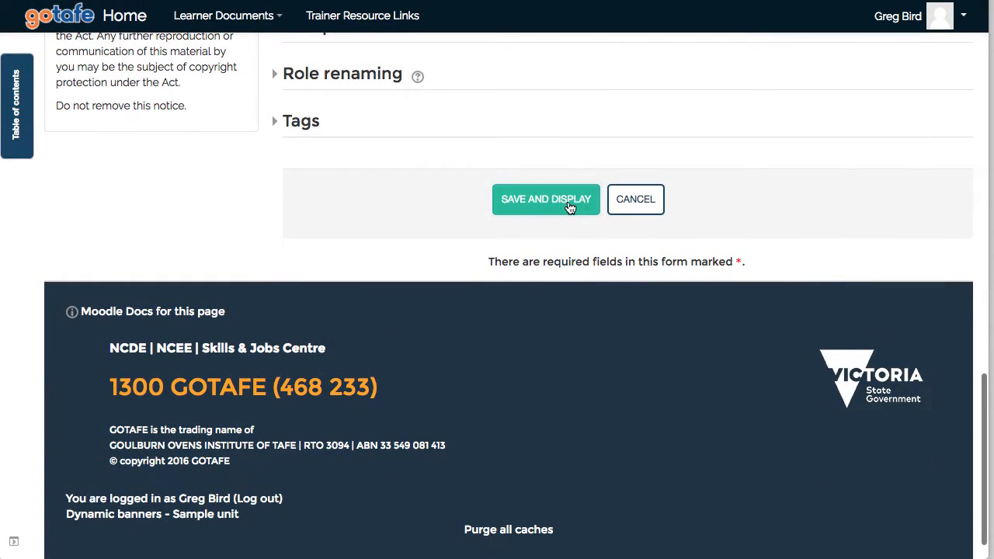
{"action": "left_click", "coordinate": [571, 205]}
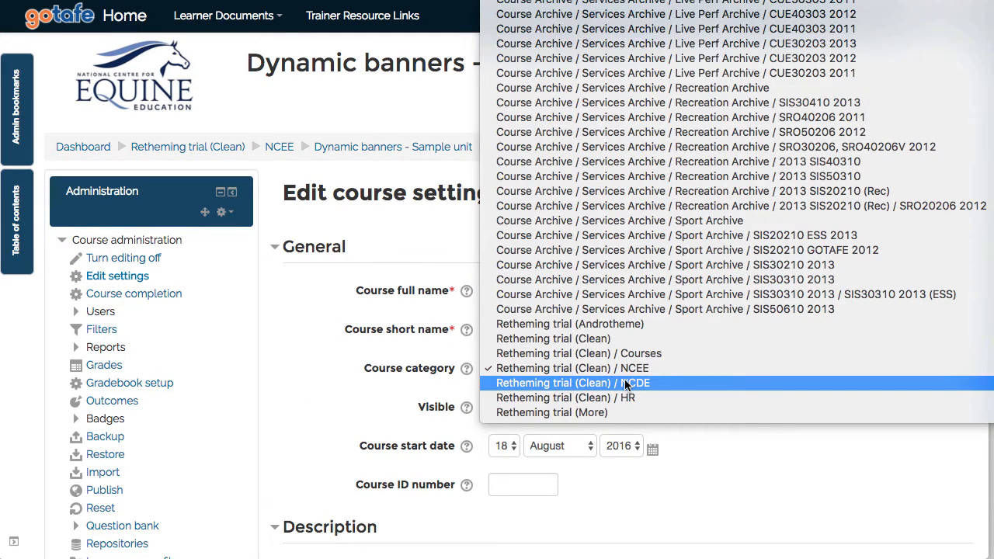
Change the course category to Retheming trial (Clean) / NCDE, then save and display the course
{"action": "left_click", "coordinate": [626, 385]}
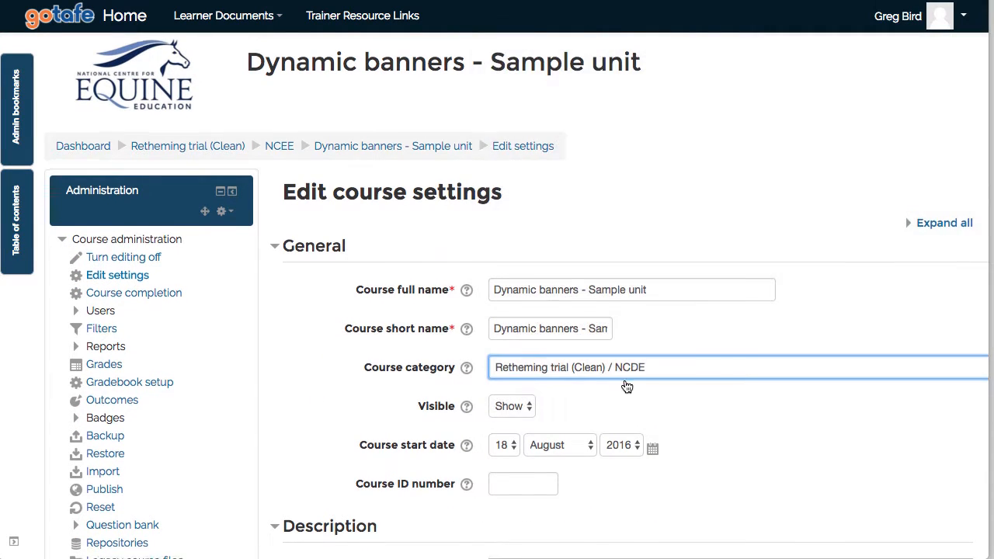
{"action": "scroll", "coordinate": [627, 384], "scroll_direction": "down", "scroll_amount": 15}
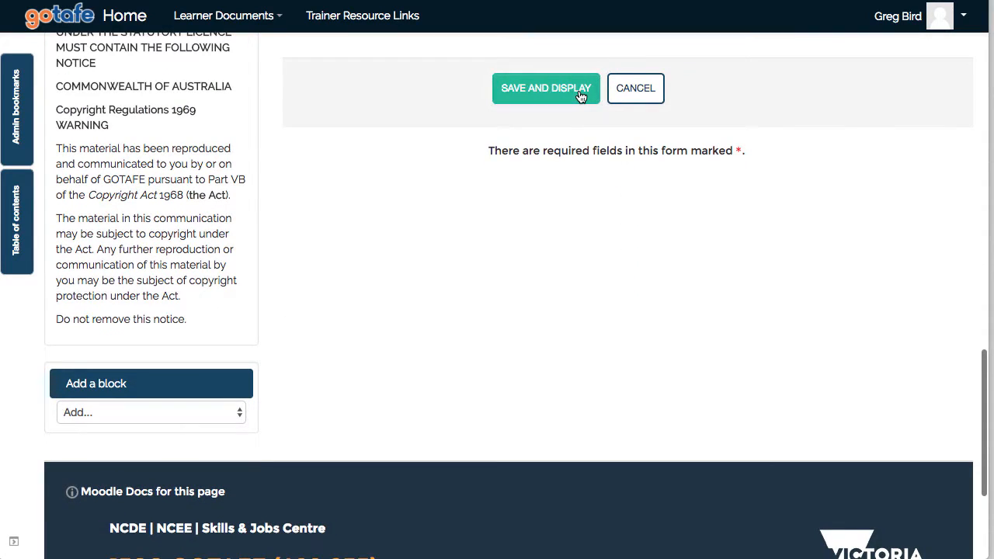
{"action": "left_click", "coordinate": [581, 95]}
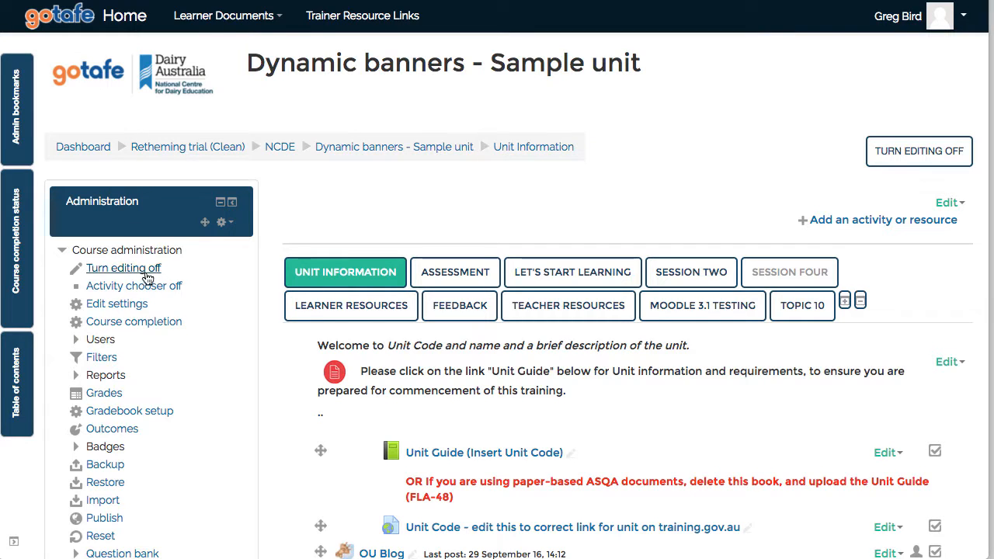
In the course settings, extend the full name to "ABC123: Dynamic banners - Sample unit (2017)"
{"action": "left_click", "coordinate": [135, 305]}
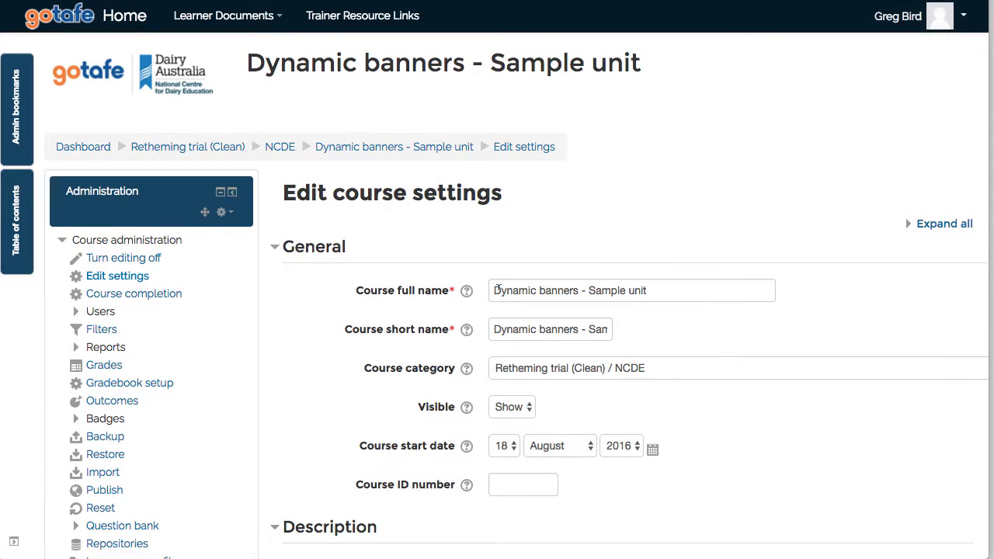
{"action": "left_click", "coordinate": [498, 289]}
{"action": "type", "text": "A"}
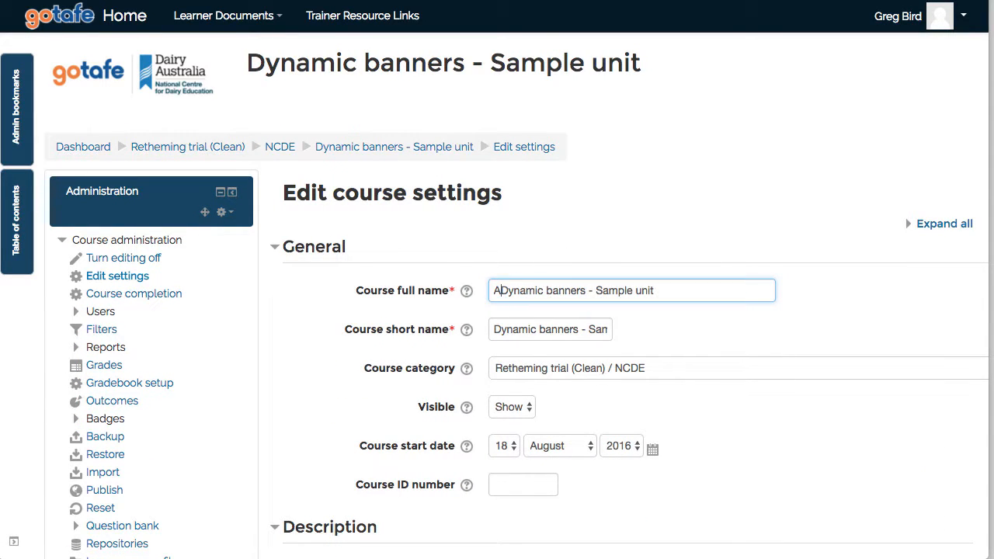
{"action": "type", "text": "BC123:"}
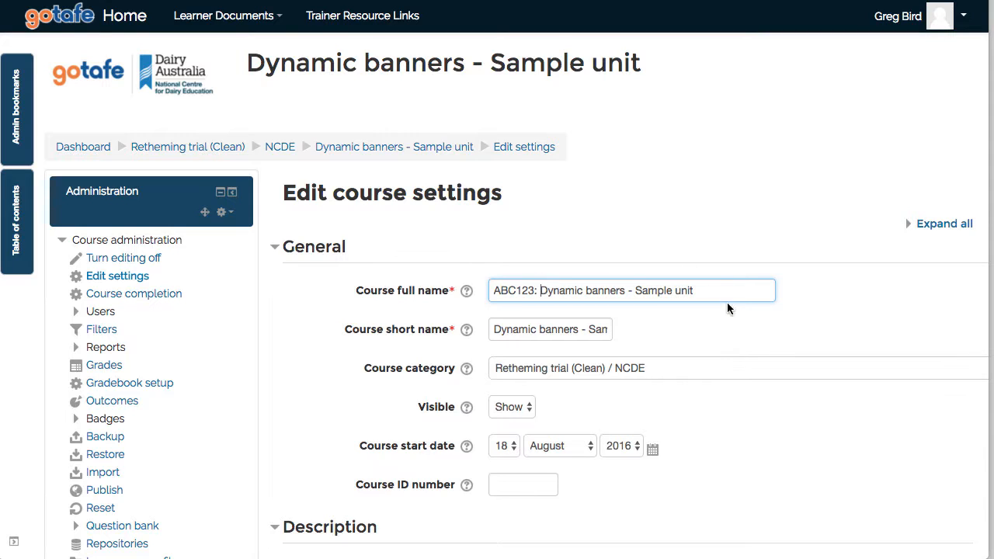
{"action": "type", "text": "  (201&"}
{"action": "key", "text": "BackSpace"}
{"action": "type", "text": "7)"}
Replace the course short name with a copy of the full name, then save and display the course
{"action": "left_click_drag", "start_coordinate": [741, 287], "coordinate": [356, 287]}
{"action": "key", "text": "ctrl+c"}
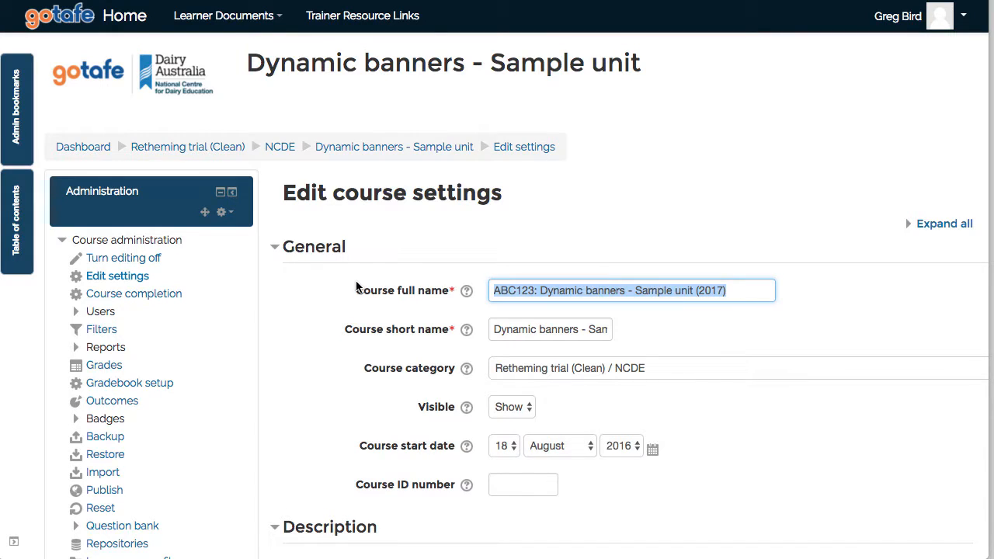
{"action": "left_click", "coordinate": [516, 329]}
{"action": "triple_click", "coordinate": [516, 329]}
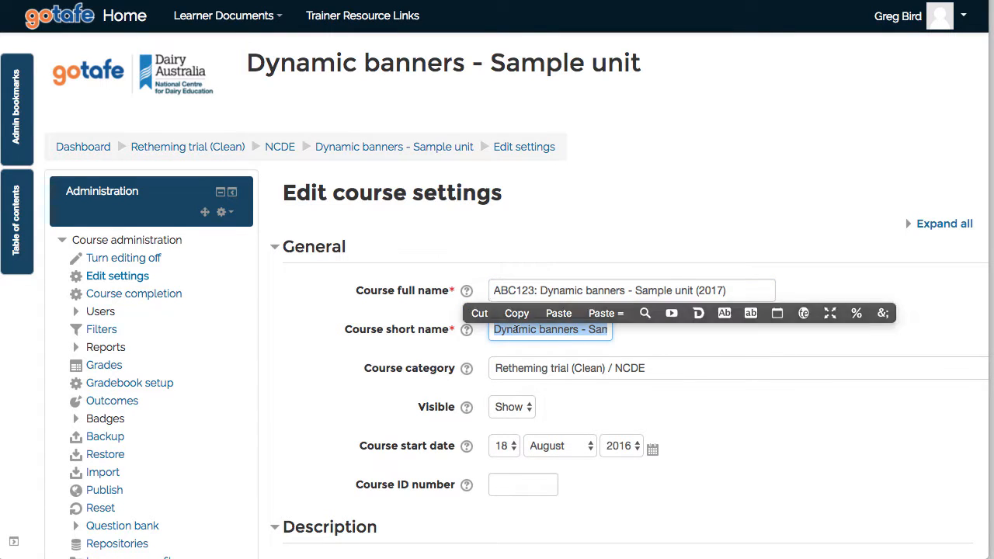
{"action": "key", "text": "ctrl+v"}
{"action": "scroll", "coordinate": [516, 330], "scroll_direction": "down", "scroll_amount": 15}
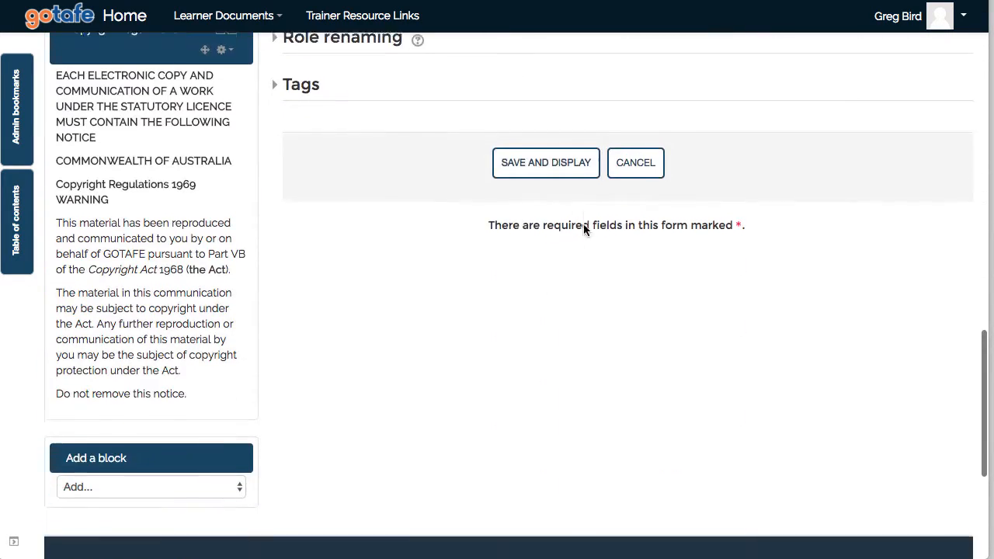
{"action": "left_click", "coordinate": [552, 146]}
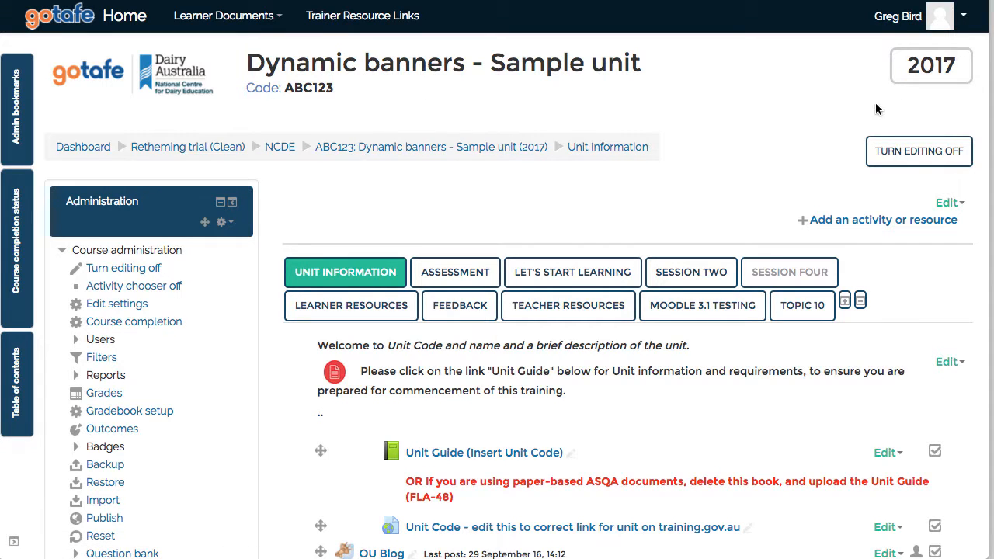
In the course settings, add the unit codes DEF234 and FGH789 after ABC123 in the full name, separated by vertical bars
{"action": "left_click", "coordinate": [134, 308]}
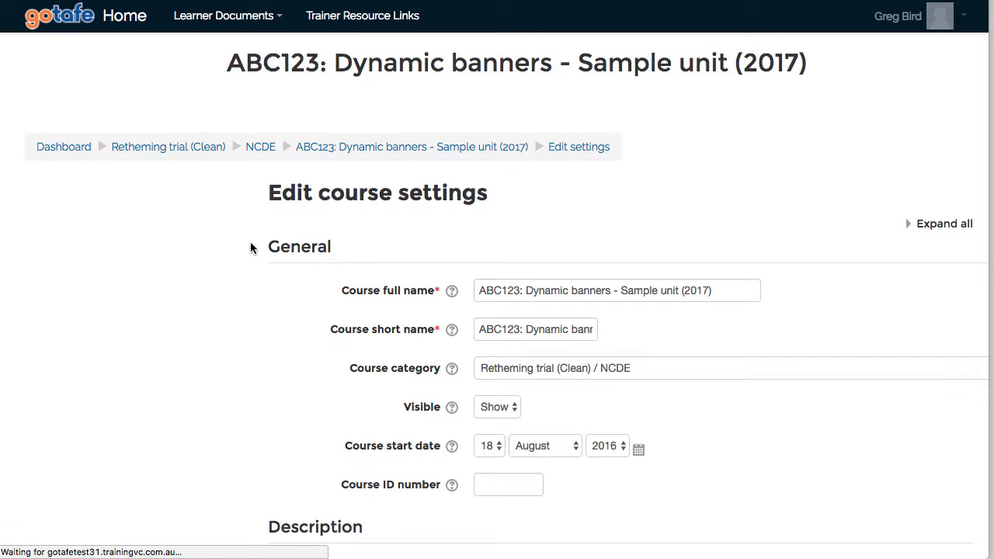
{"action": "left_click", "coordinate": [536, 291]}
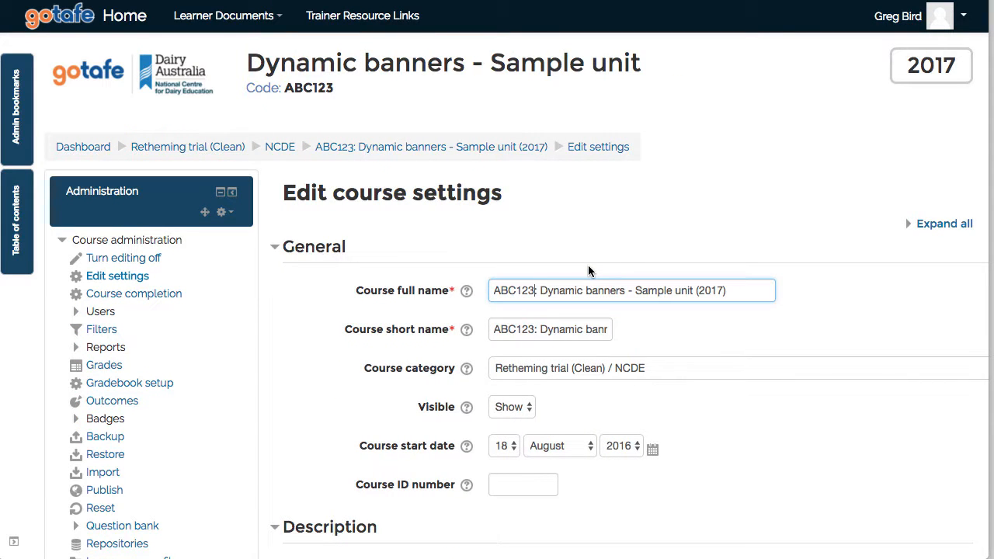
{"action": "type", "text": ":"}
{"action": "type", "text": "DEF234"}
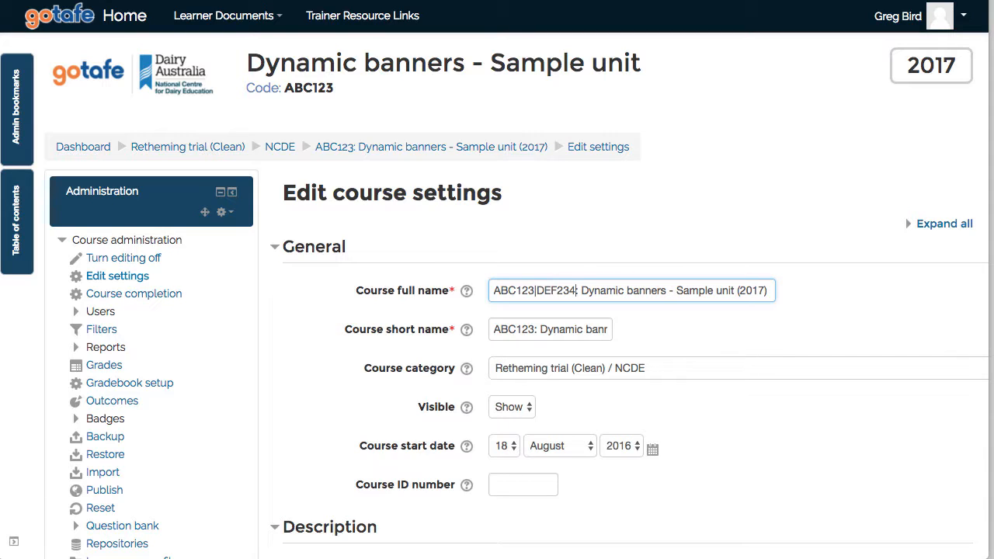
{"action": "type", "text": "|"}
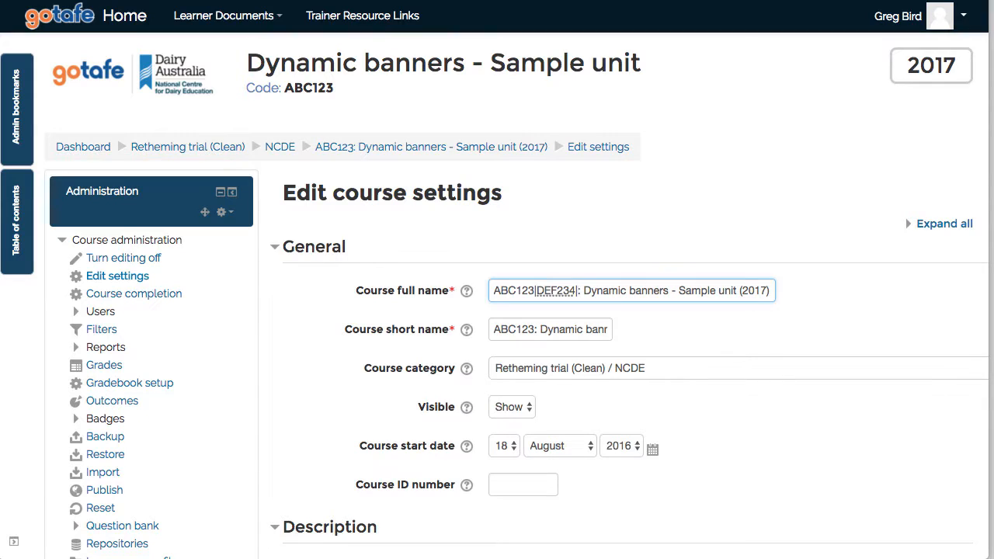
{"action": "type", "text": "FGH"}
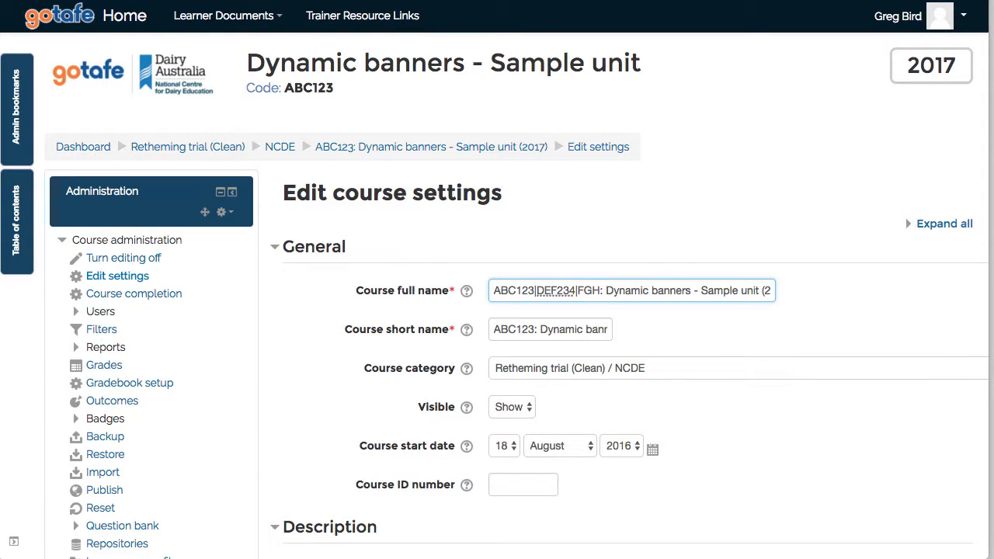
{"action": "type", "text": "789"}
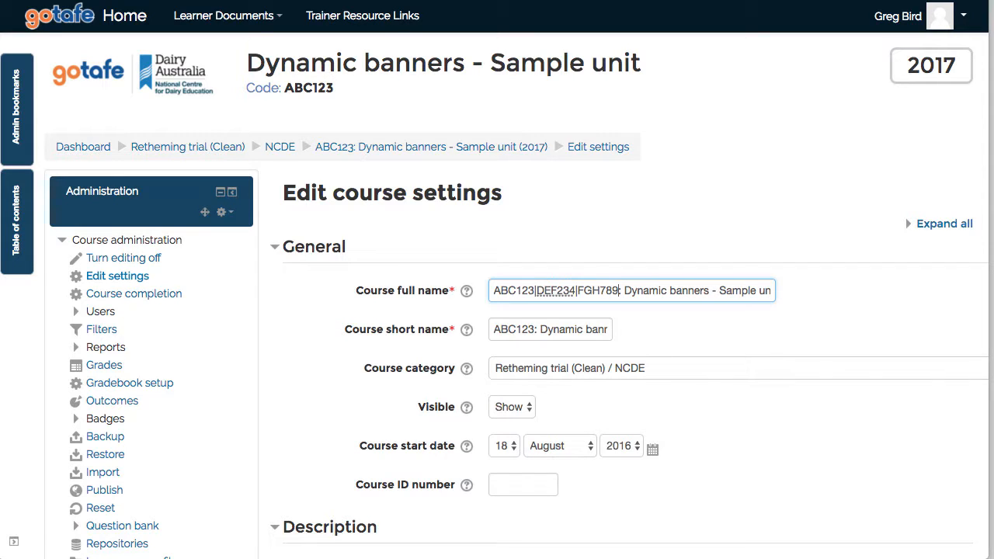
Copy the full name with all three unit codes into the course short name, then save and display the course
{"action": "triple_click", "coordinate": [582, 290]}
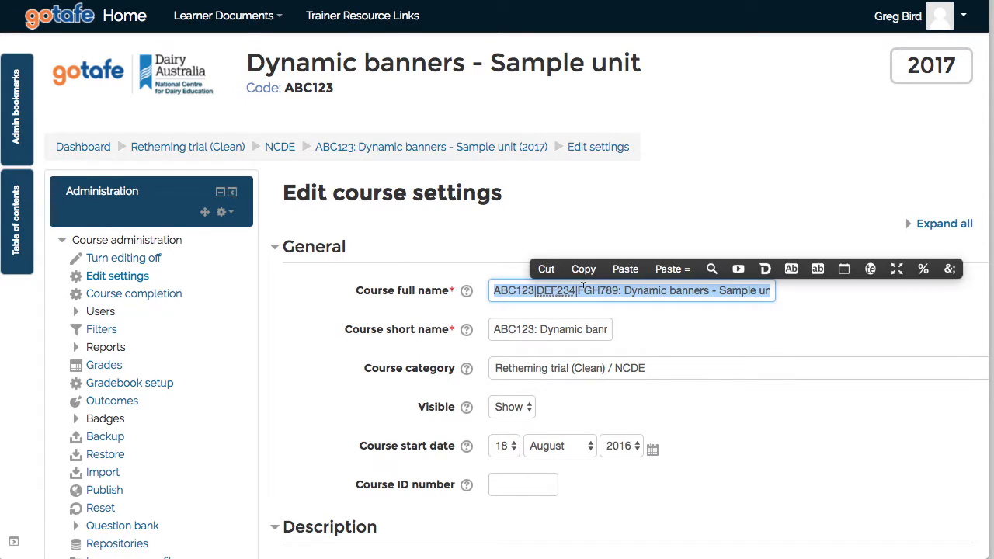
{"action": "left_click", "coordinate": [584, 269]}
{"action": "triple_click", "coordinate": [573, 329]}
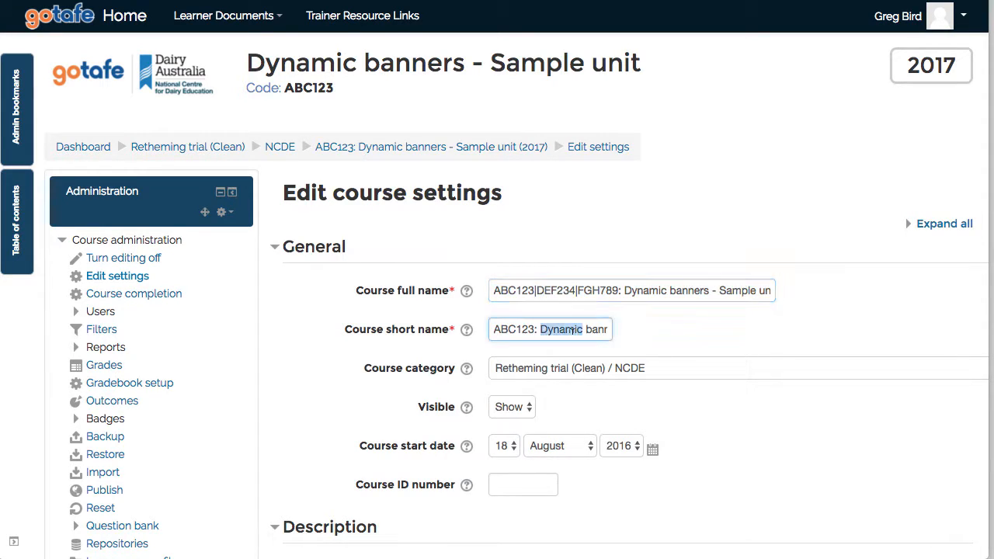
{"action": "left_click", "coordinate": [622, 316]}
{"action": "scroll", "coordinate": [623, 313], "scroll_direction": "down", "scroll_amount": 10}
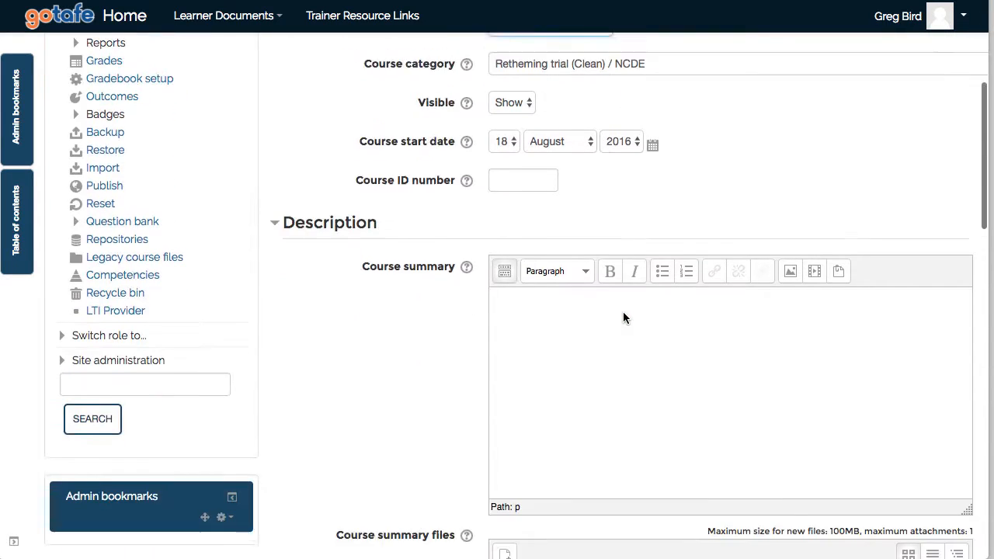
{"action": "scroll", "coordinate": [622, 313], "scroll_direction": "down", "scroll_amount": 6}
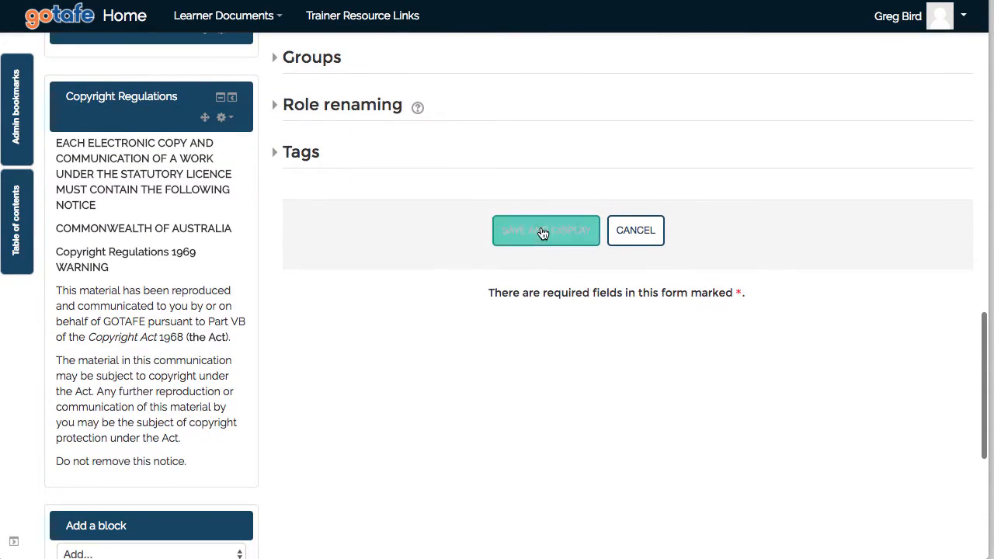
{"action": "left_click", "coordinate": [543, 232]}
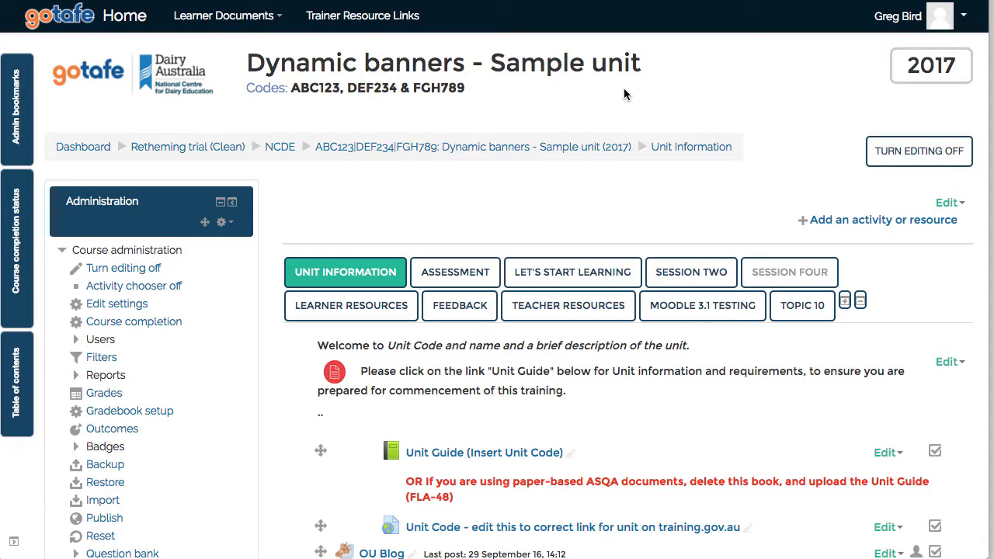
Open the course's grader report and examine the page header and participant table
{"action": "left_click", "coordinate": [109, 394]}
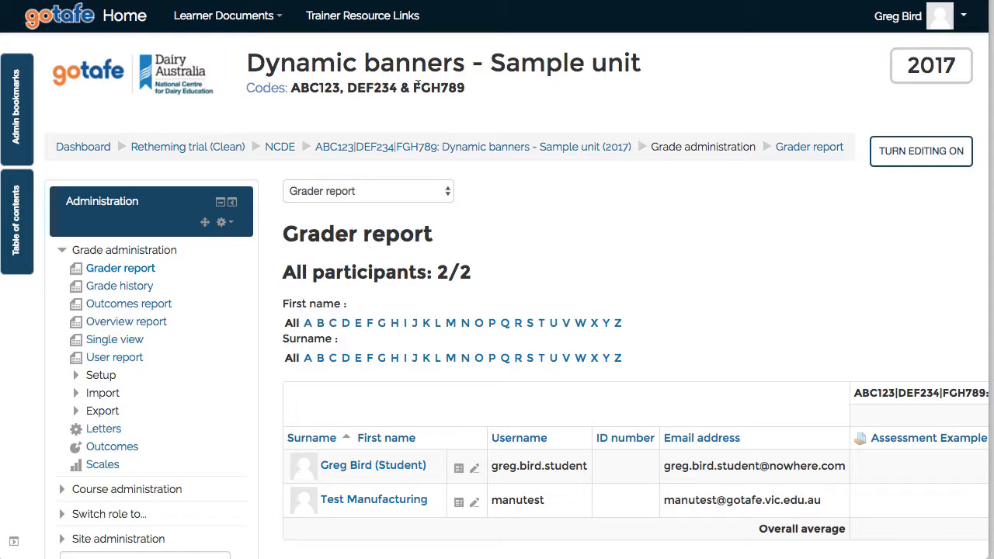
{"action": "scroll", "coordinate": [722, 280], "scroll_direction": "down", "scroll_amount": 5}
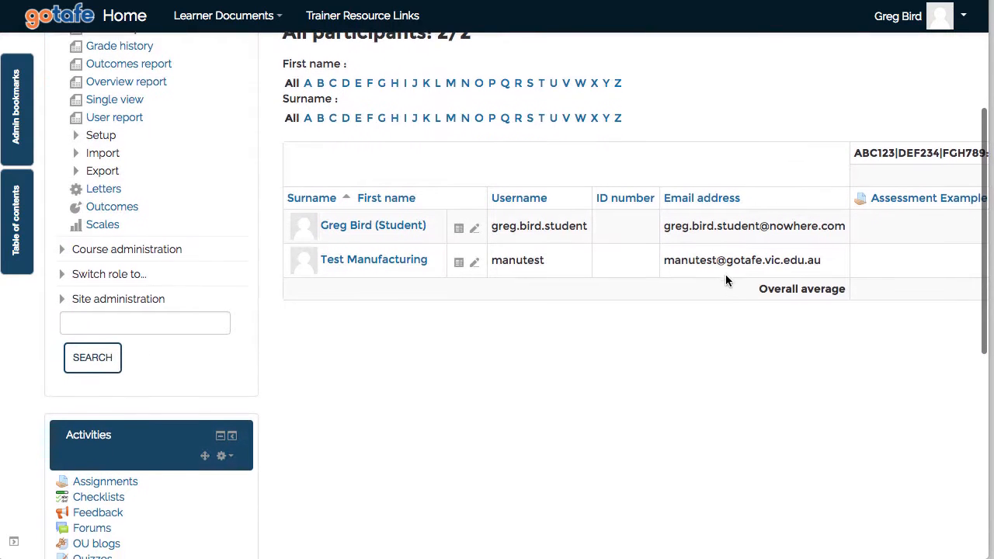
{"action": "scroll", "coordinate": [845, 259], "scroll_direction": "up", "scroll_amount": 2}
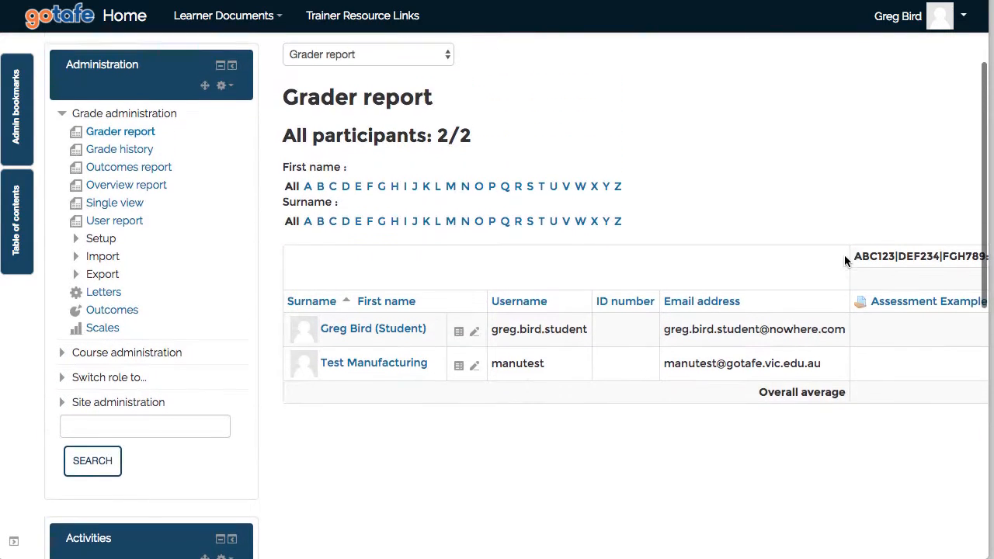
{"action": "scroll", "coordinate": [845, 260], "scroll_direction": "up", "scroll_amount": 3}
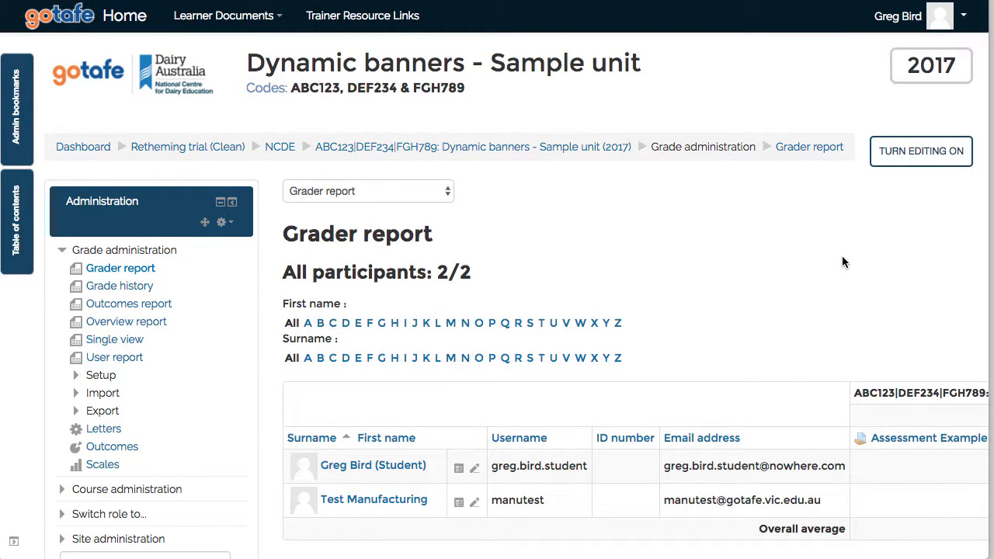
{"action": "scroll", "coordinate": [843, 262], "scroll_direction": "down", "scroll_amount": 4}
{"action": "scroll", "coordinate": [845, 264], "scroll_direction": "up", "scroll_amount": 3}
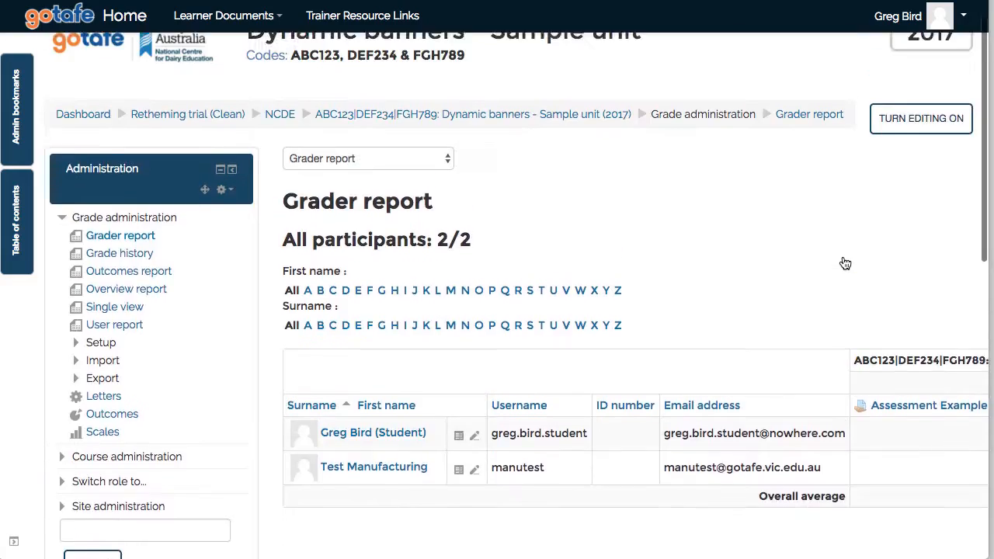
{"action": "scroll", "coordinate": [845, 264], "scroll_direction": "up", "scroll_amount": 1}
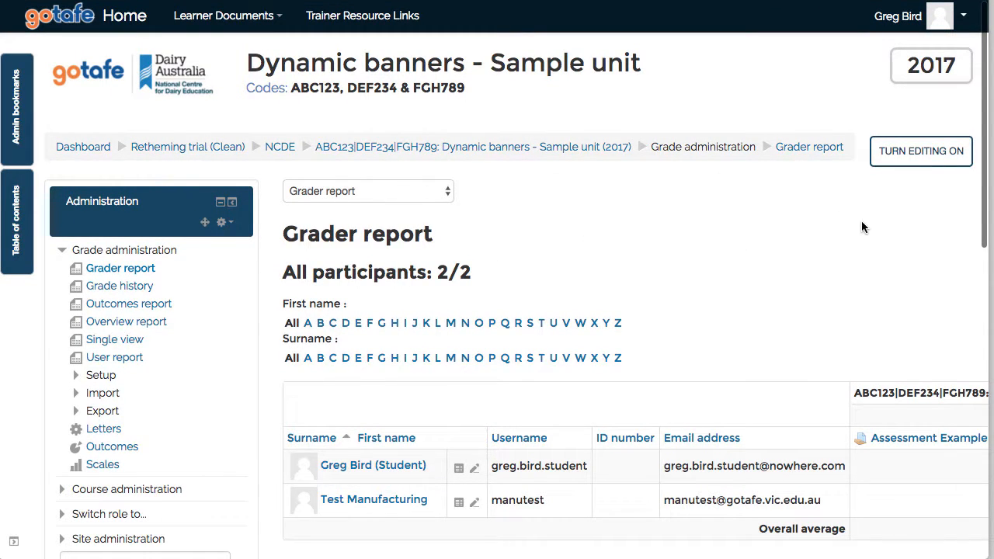
{"action": "scroll", "coordinate": [852, 230], "scroll_direction": "down", "scroll_amount": 3}
{"action": "scroll", "coordinate": [852, 230], "scroll_direction": "up", "scroll_amount": 3}
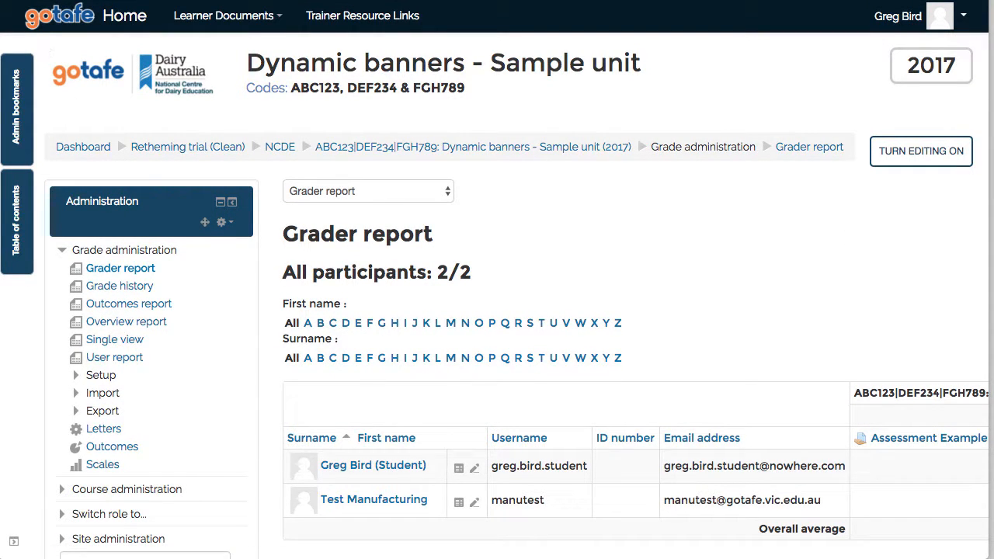
Return to the course, open its settings and insert the audience "Wine," before 2017 inside the full name's brackets
{"action": "key", "text": "alt+Left"}
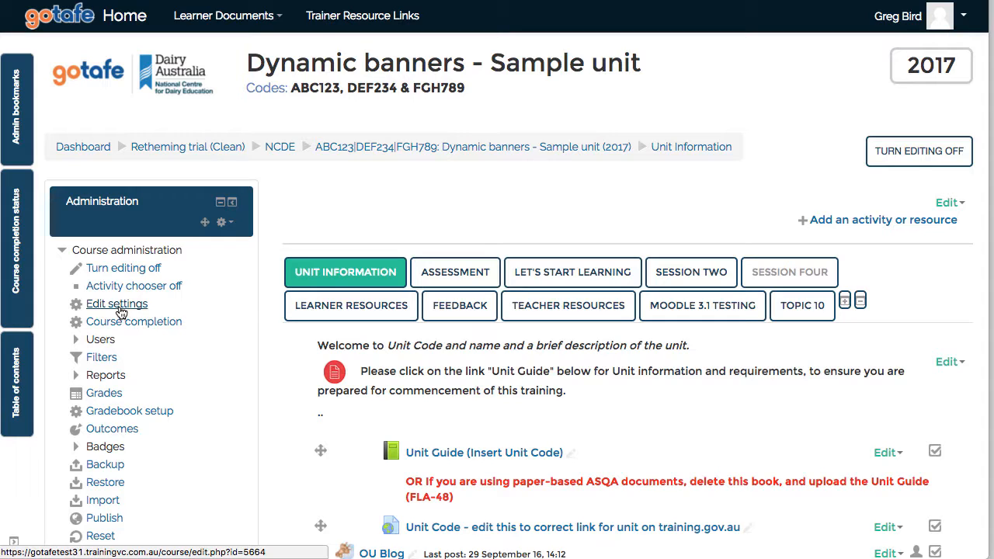
{"action": "left_click", "coordinate": [120, 311]}
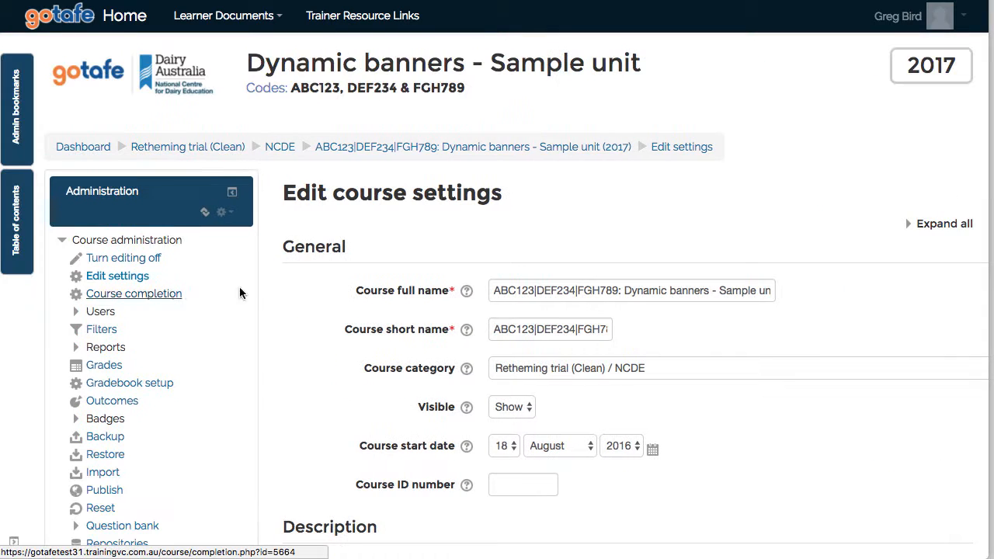
{"action": "scroll", "coordinate": [719, 293], "scroll_direction": "right", "scroll_amount": 5}
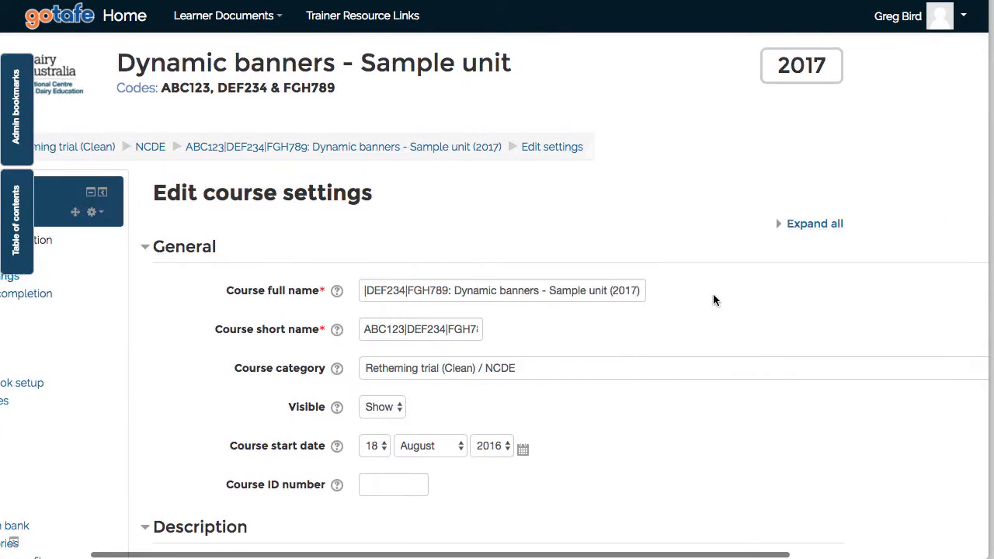
{"action": "left_click", "coordinate": [572, 288]}
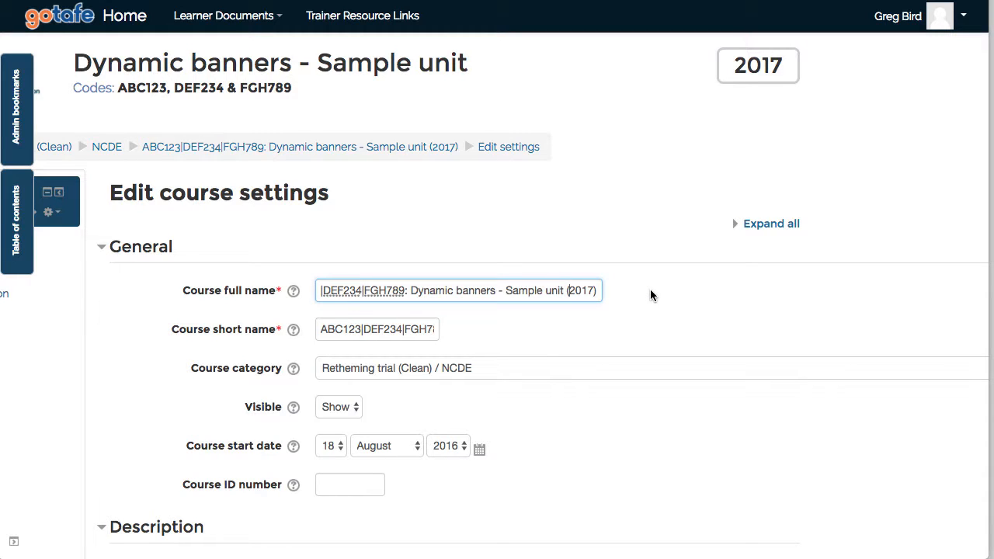
{"action": "type", "text": "Wine,"}
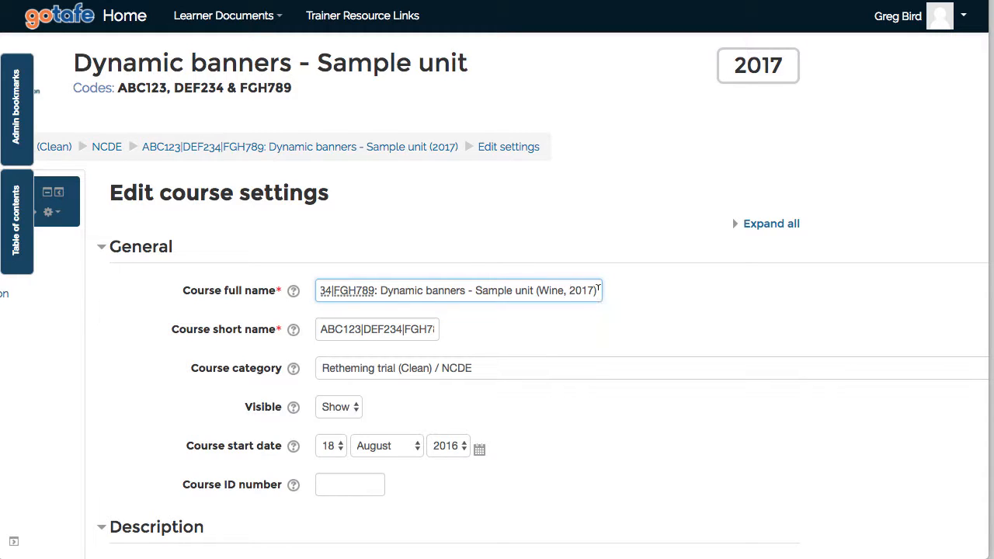
Replace the course short name with a copy of the full name containing "(Wine, 2017)", then save and display the course
{"action": "left_click_drag", "start_coordinate": [598, 289], "coordinate": [193, 290]}
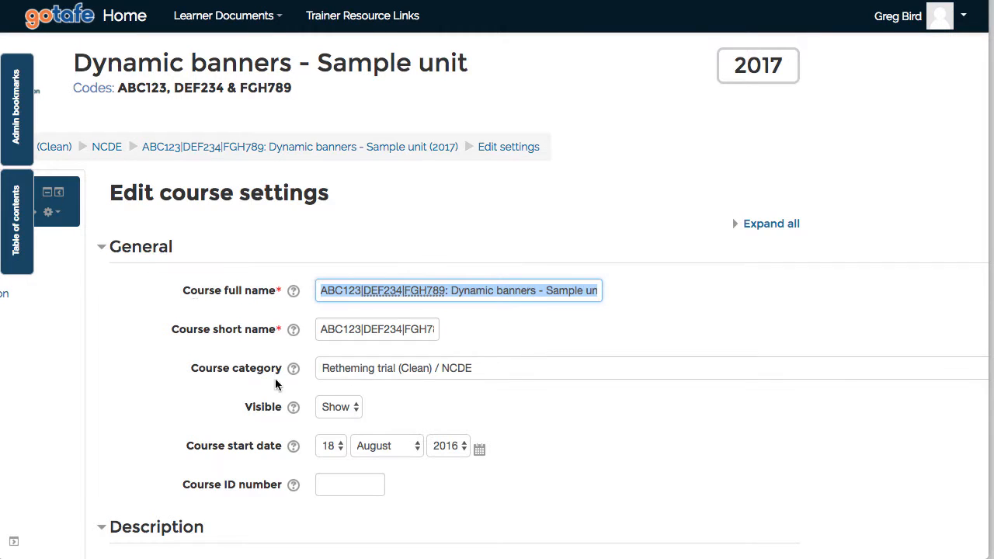
{"action": "left_click_drag", "start_coordinate": [435, 329], "coordinate": [320, 330]}
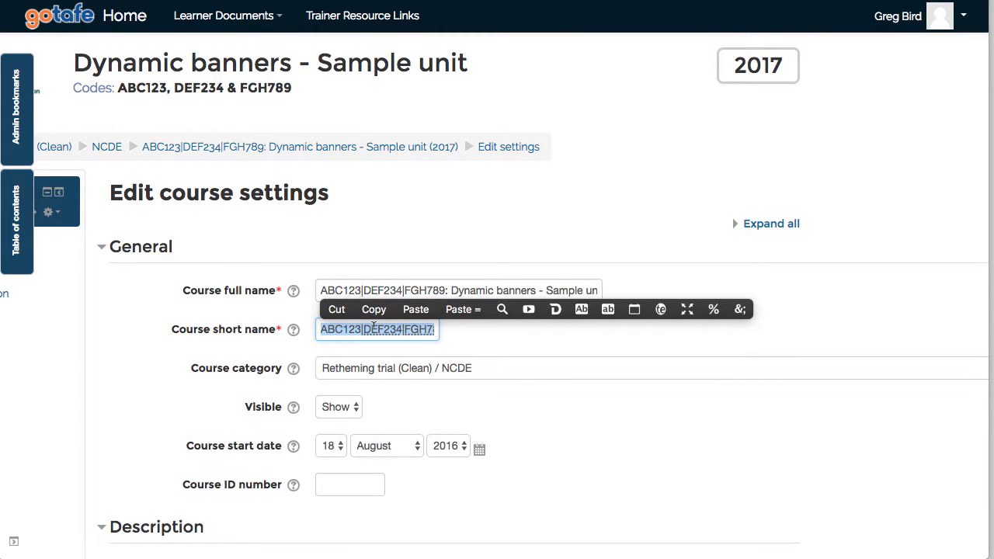
{"action": "key", "text": "super+v"}
{"action": "scroll", "coordinate": [373, 334], "scroll_direction": "down", "scroll_amount": 10}
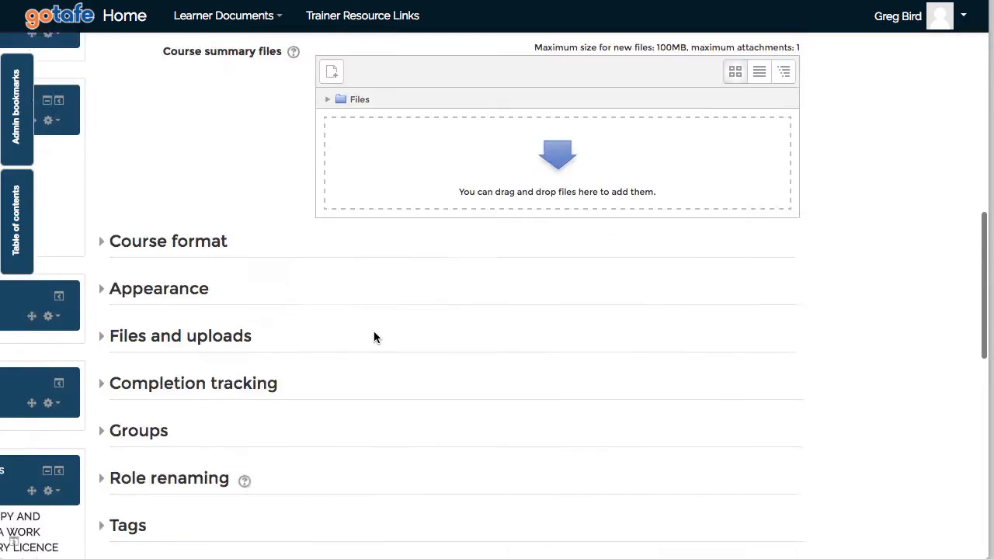
{"action": "left_click", "coordinate": [391, 309]}
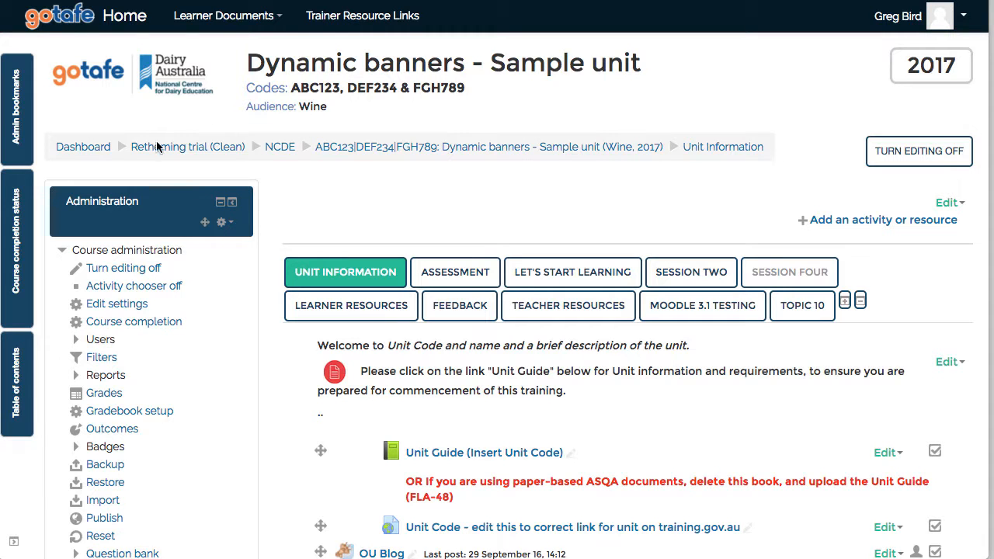
Reopen the course settings and replace the "20" of 2017 in the full name with "ID"
{"action": "left_click", "coordinate": [117, 304]}
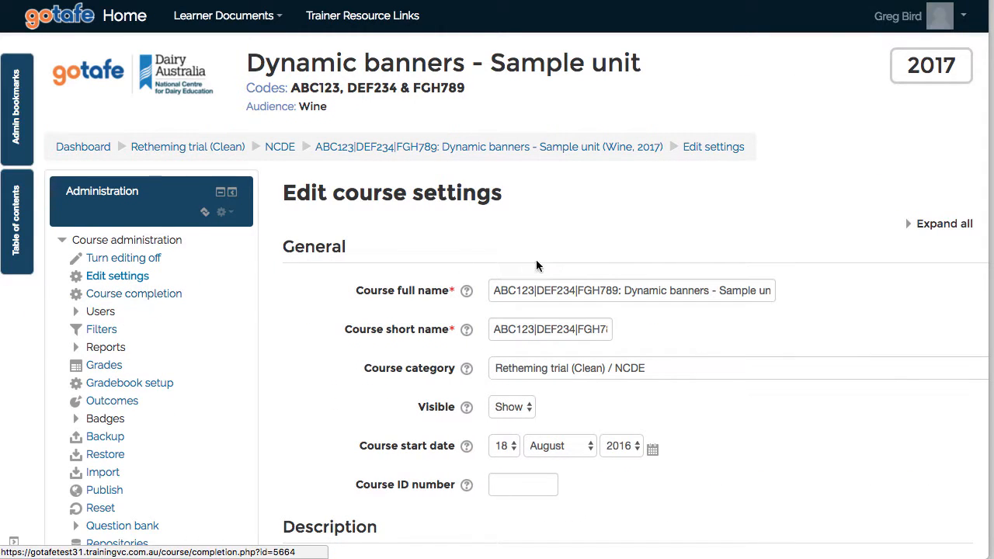
{"action": "scroll", "coordinate": [710, 304], "scroll_direction": "right", "scroll_amount": 5}
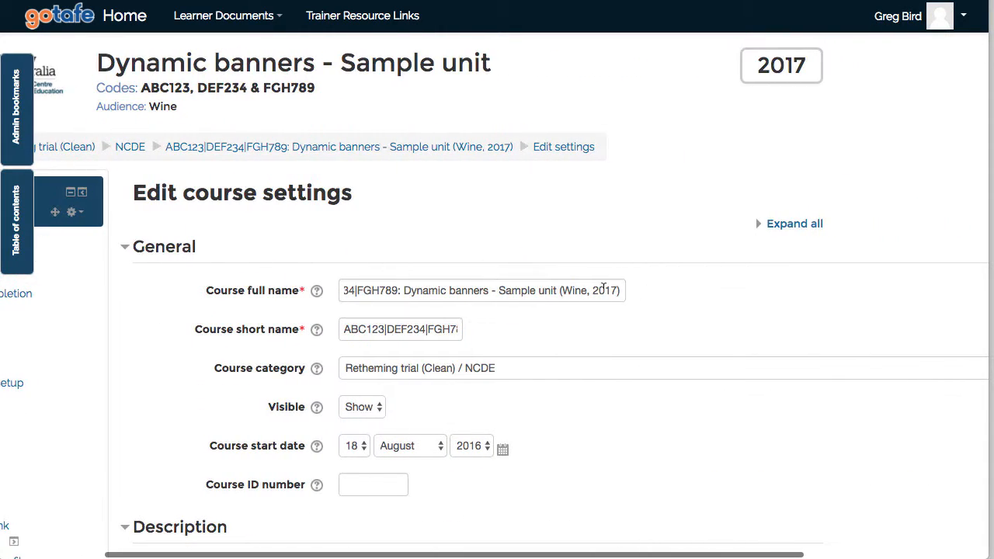
{"action": "left_click", "coordinate": [594, 289]}
{"action": "left_click_drag", "start_coordinate": [595, 290], "coordinate": [615, 290]}
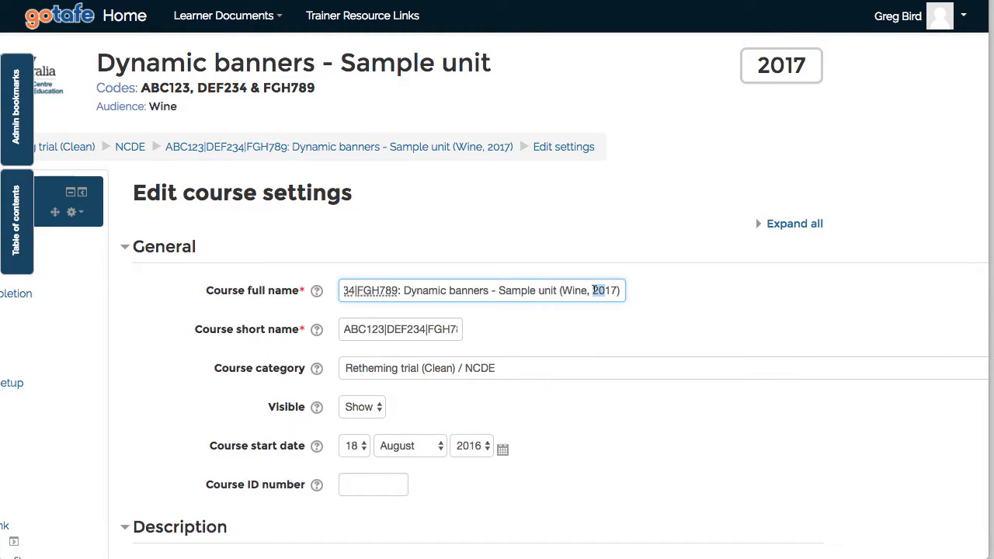
{"action": "type", "text": "ID"}
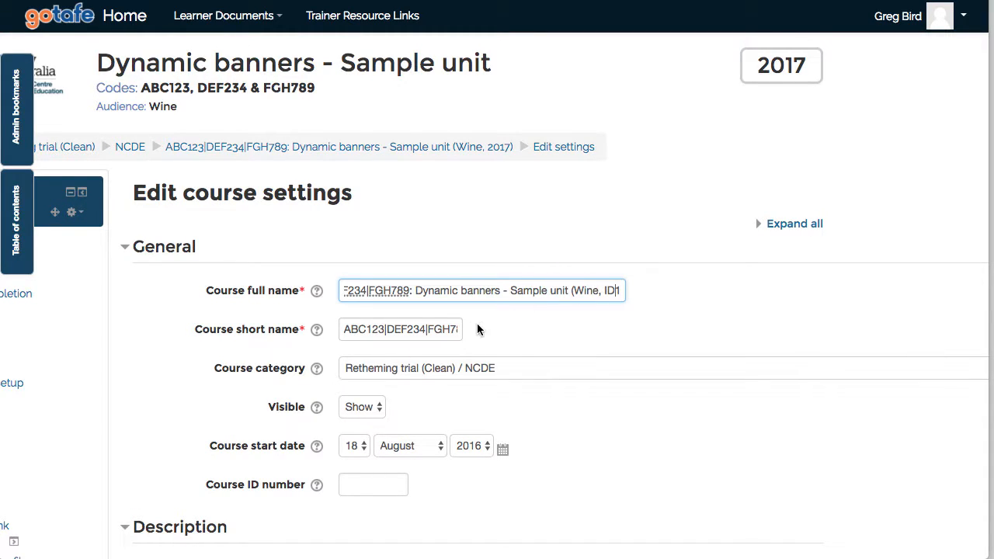
Copy the full name containing the ID-prefixed number over the course short name, then save and display the course
{"action": "triple_click", "coordinate": [500, 289]}
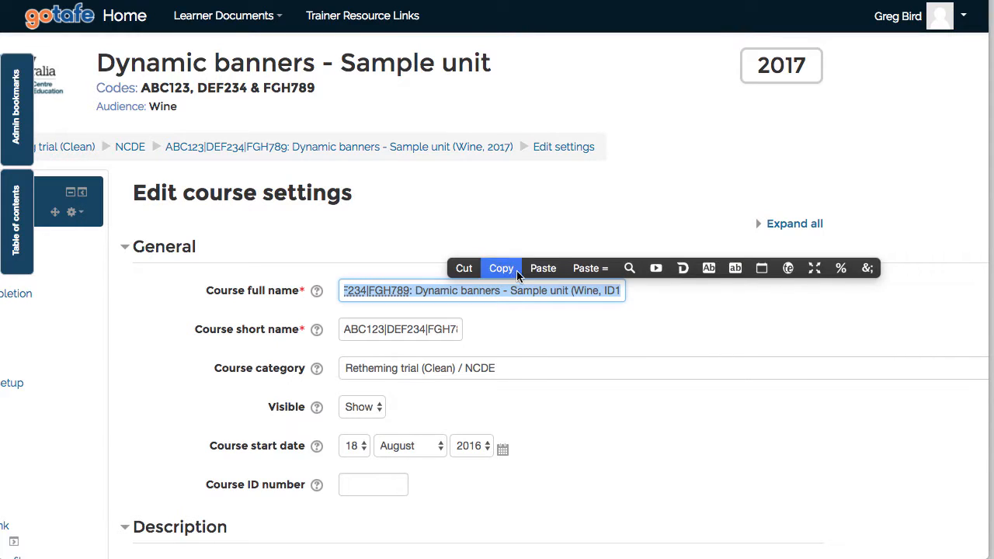
{"action": "left_click", "coordinate": [501, 268]}
{"action": "triple_click", "coordinate": [422, 329]}
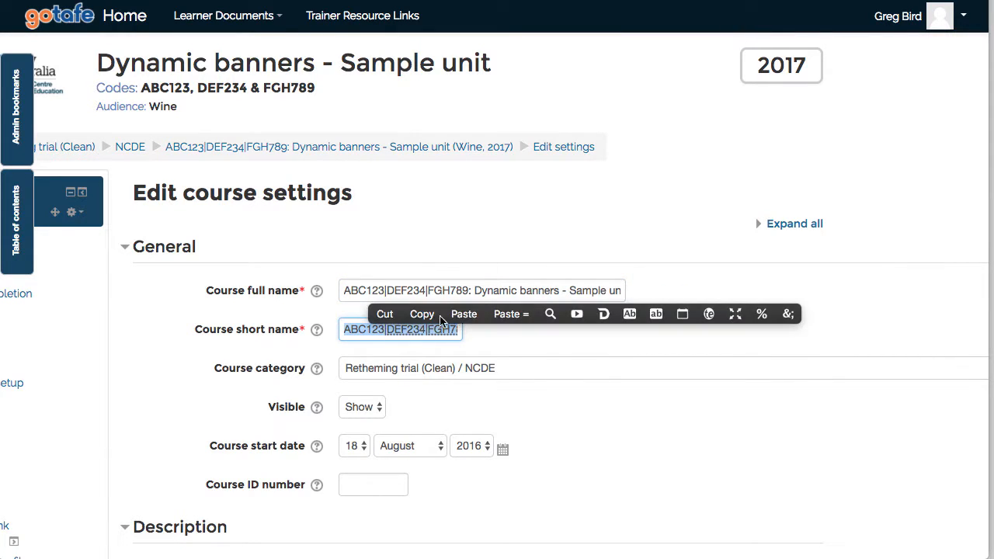
{"action": "left_click", "coordinate": [466, 315]}
{"action": "scroll", "coordinate": [474, 318], "scroll_direction": "down", "scroll_amount": 1}
{"action": "scroll", "coordinate": [480, 326], "scroll_direction": "down", "scroll_amount": 15}
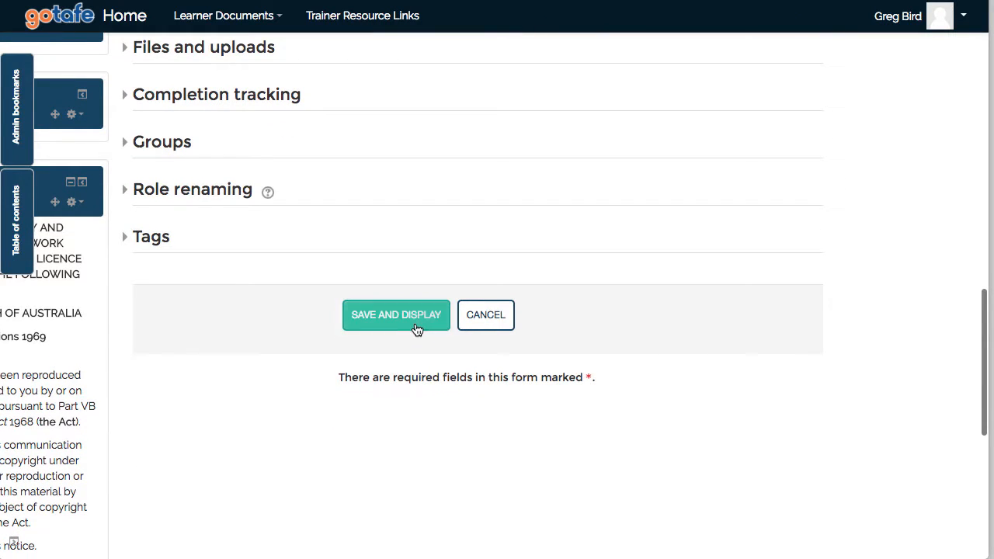
{"action": "left_click", "coordinate": [420, 329]}
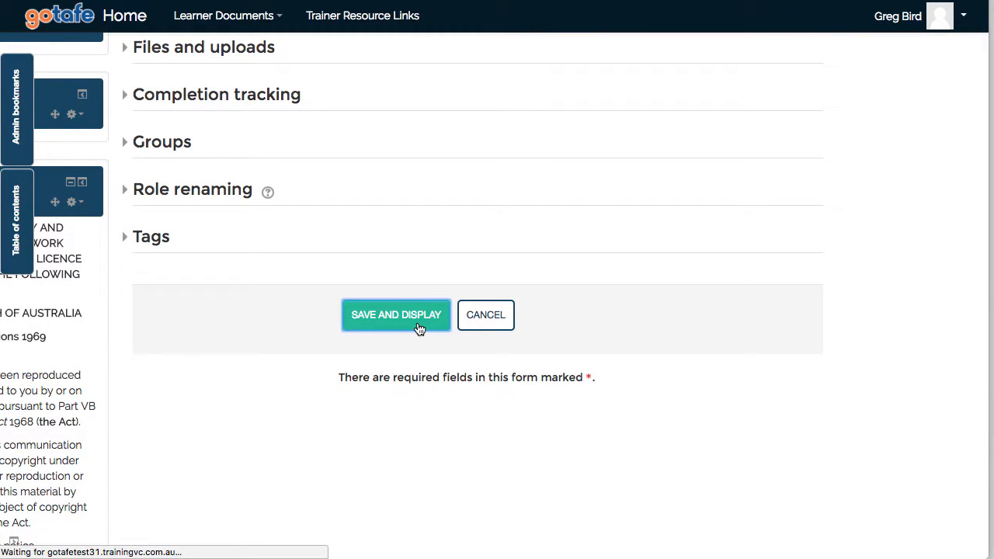